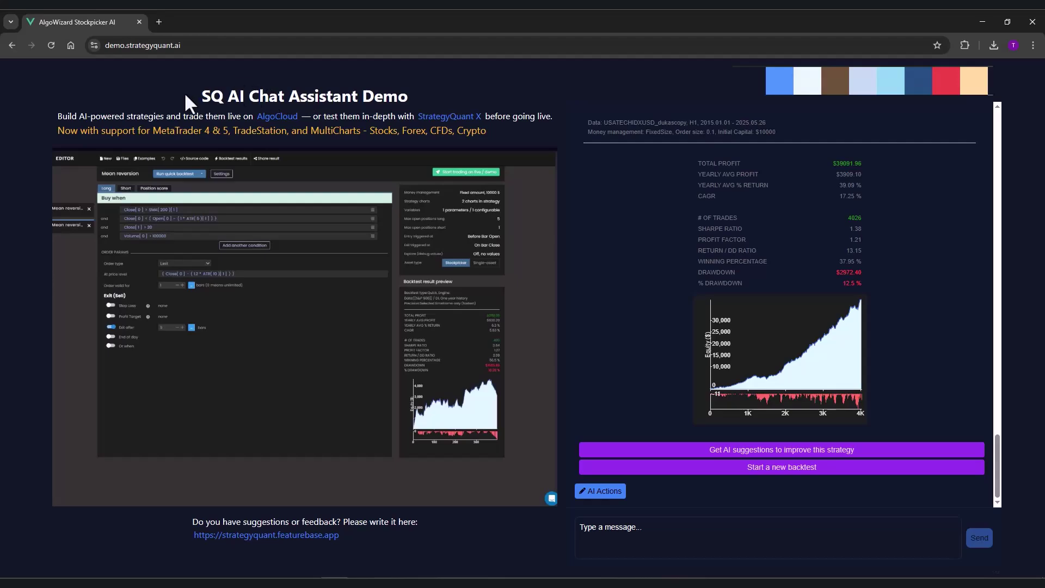
Step: Highlight the page's intro text, the multi-platform support line and the feedback link in turn
left_click_drag(188, 114, 400, 102)
left_click(401, 90)
left_click_drag(59, 132, 313, 132)
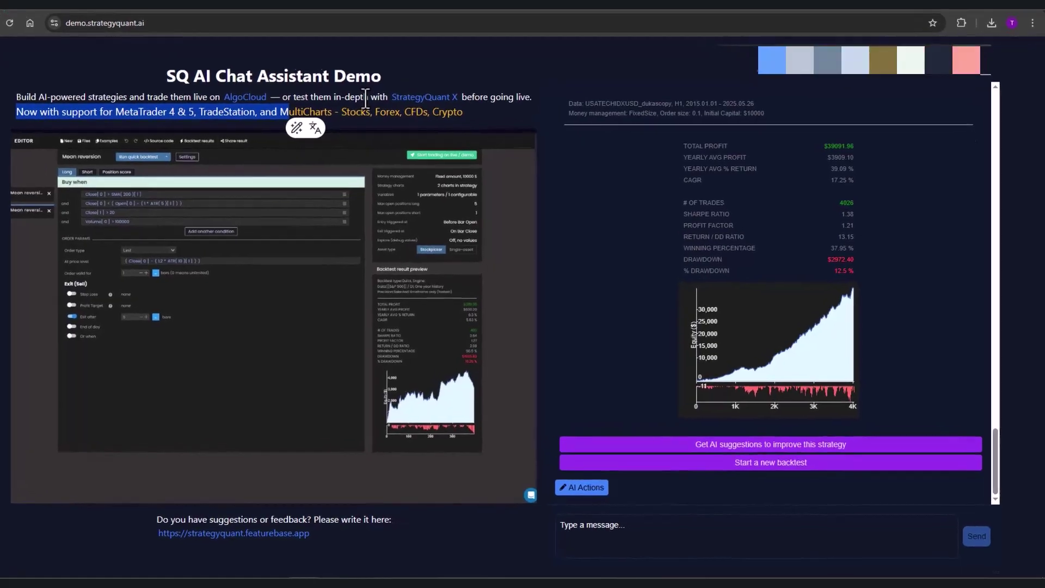
left_click(526, 118)
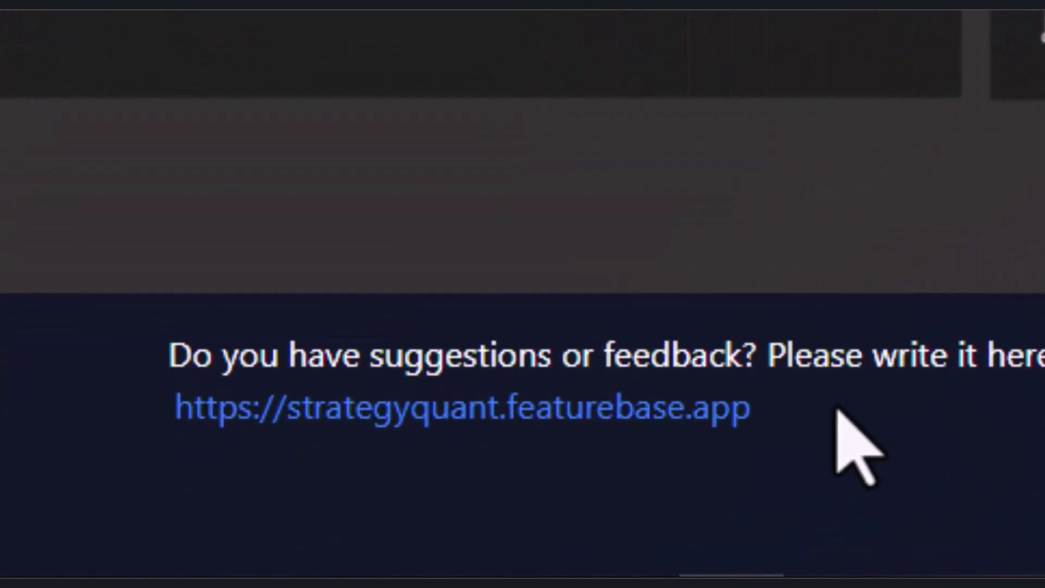
left_click_drag(838, 413, 145, 432)
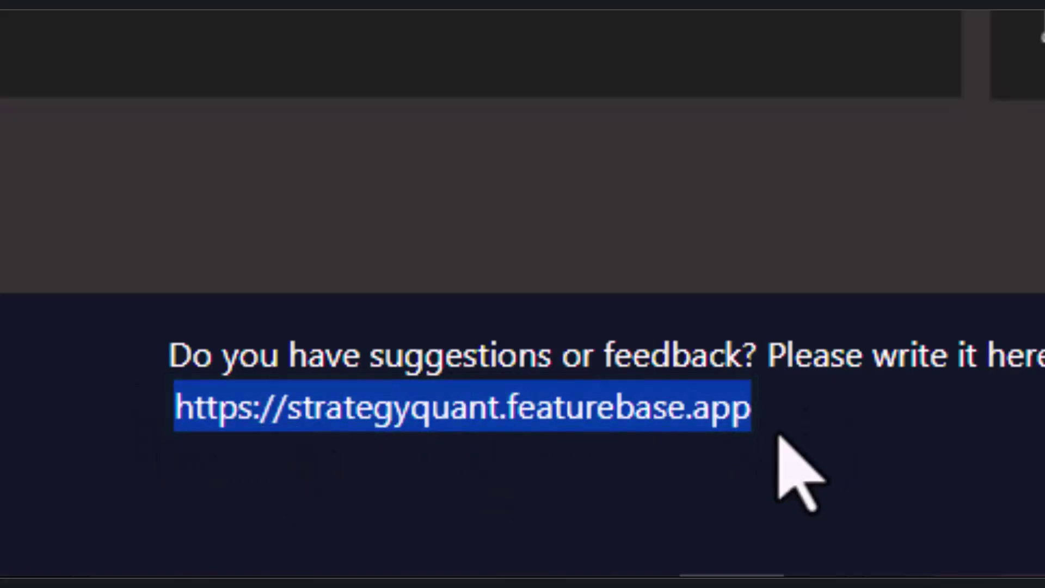
left_click(796, 412)
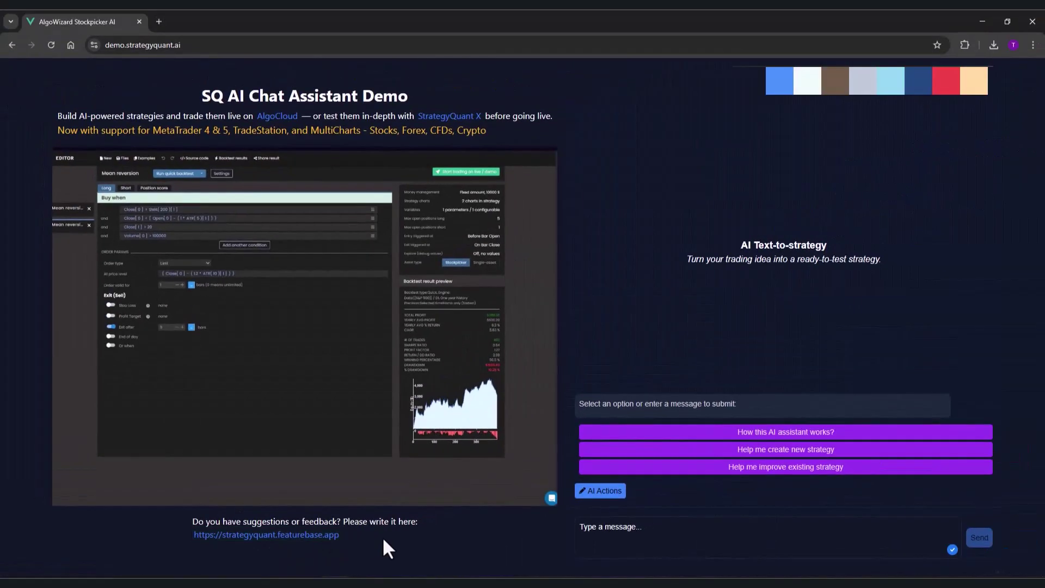
Step: Paste and send the MT5 prompt using SuperTrend as trend filter and daily high stop entry
left_click(629, 540)
type("Create strategy for MT5 use super trend as trend filter and add daily high as stop entry level")
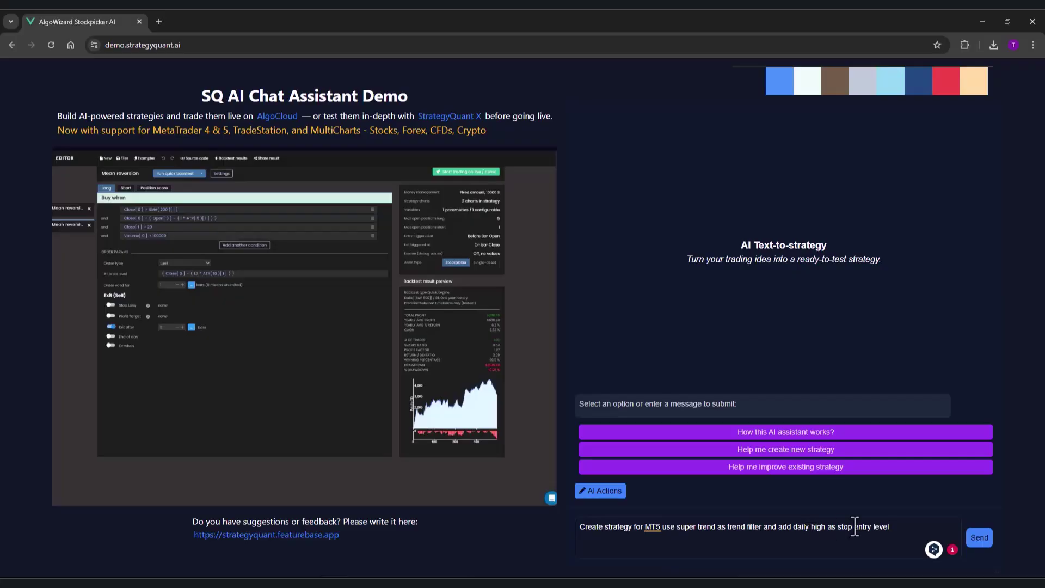
key("Return")
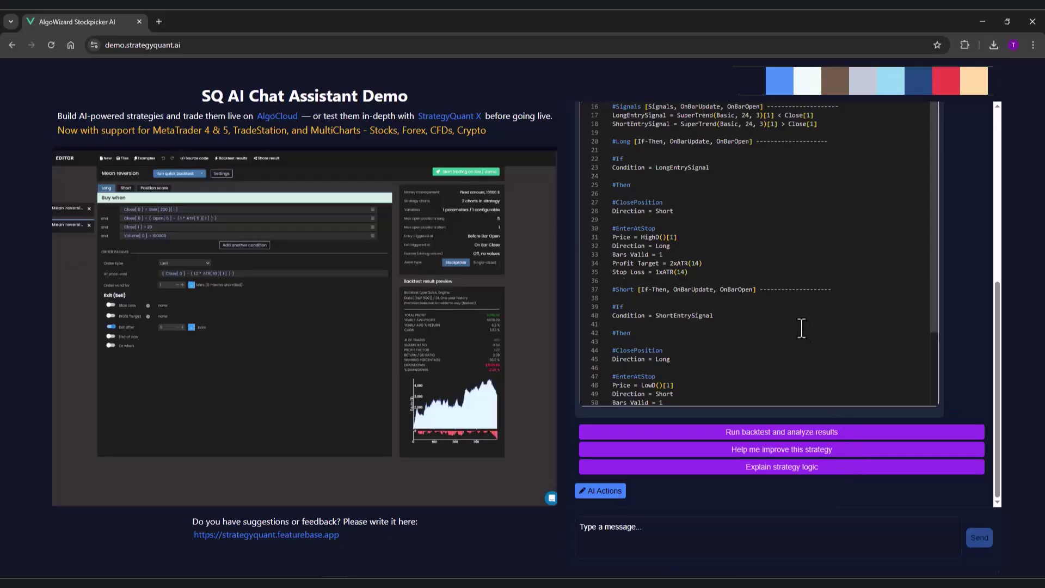
Step: Scroll the pseudocode, selecting the Price = HighD()[1] long entry line and the LowD short entry
scroll(886, 289, "up", 4)
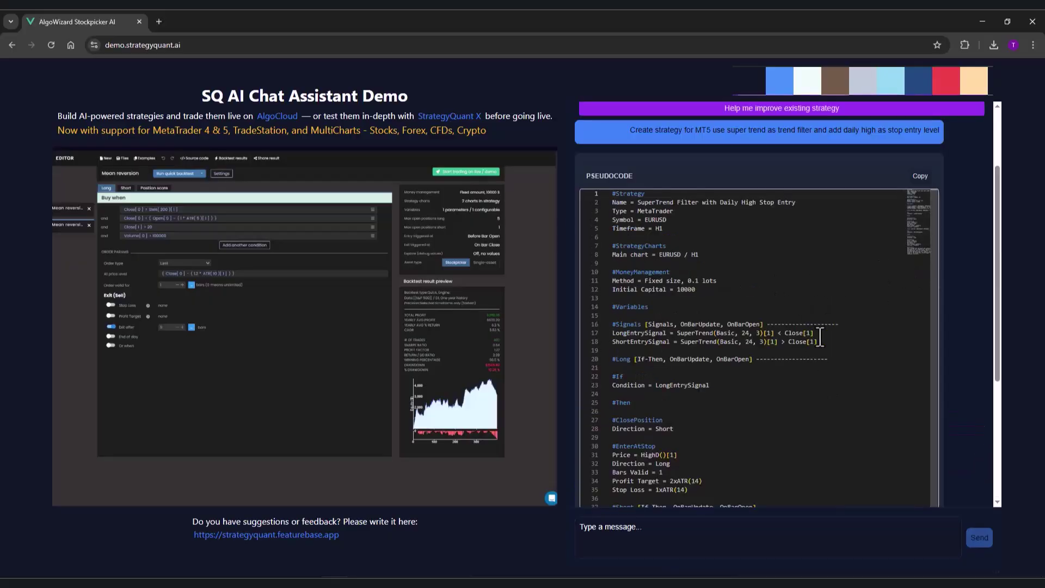
scroll(819, 333, "down", 1)
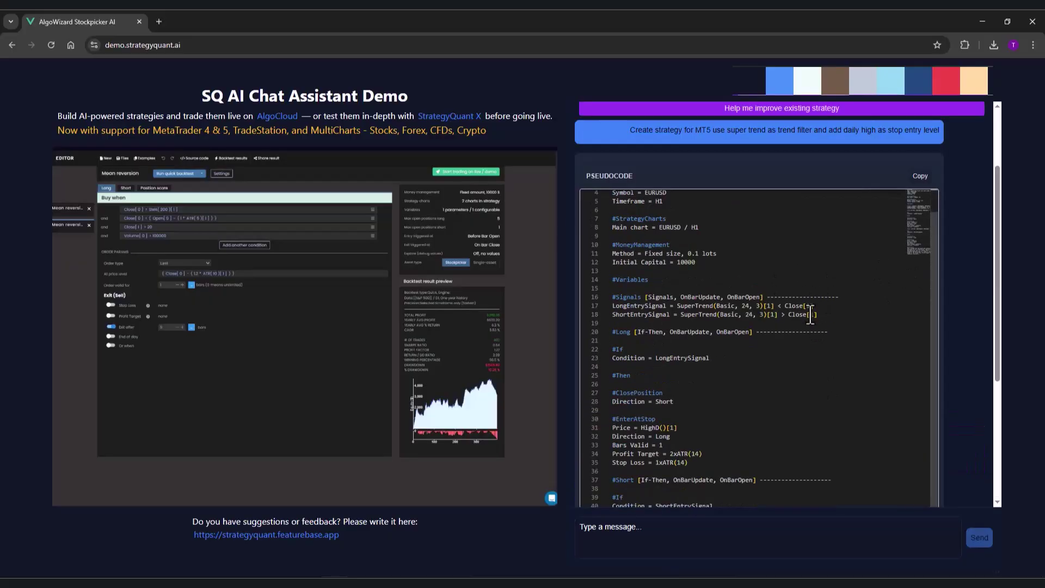
scroll(810, 308, "down", 2)
left_click_drag(599, 373, 678, 375)
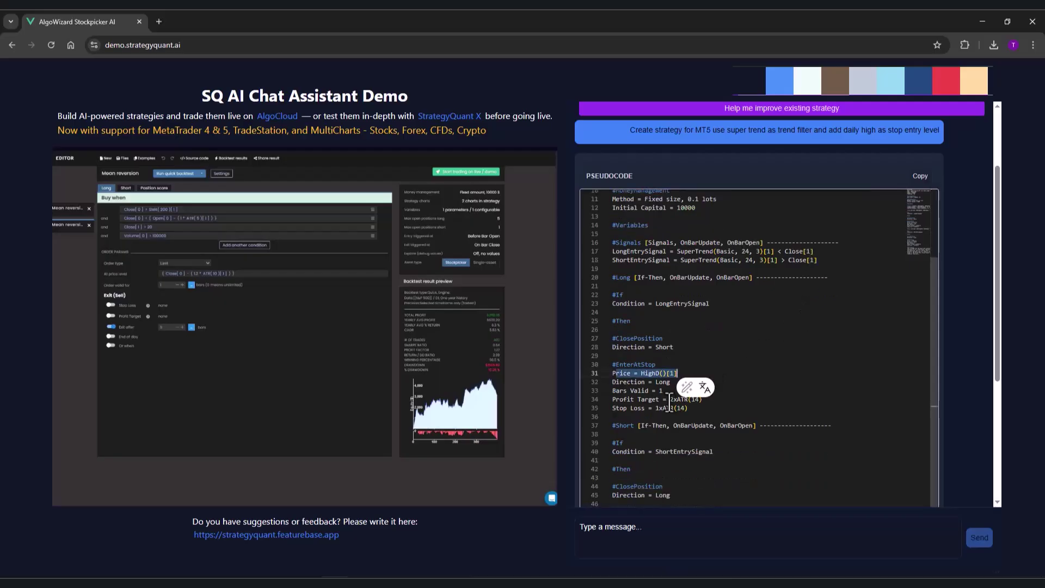
left_click(662, 374)
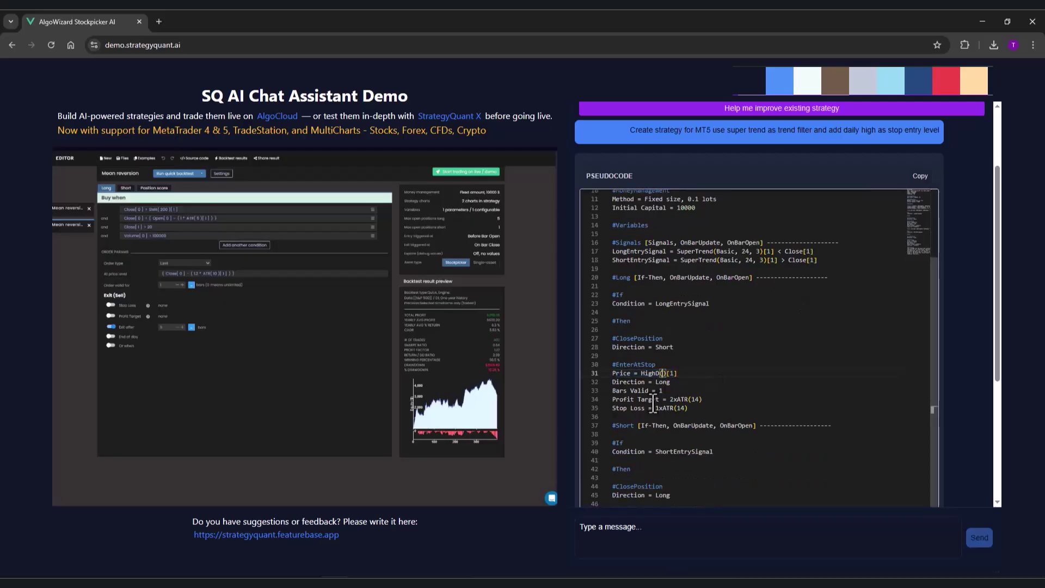
scroll(654, 401, "down", 1)
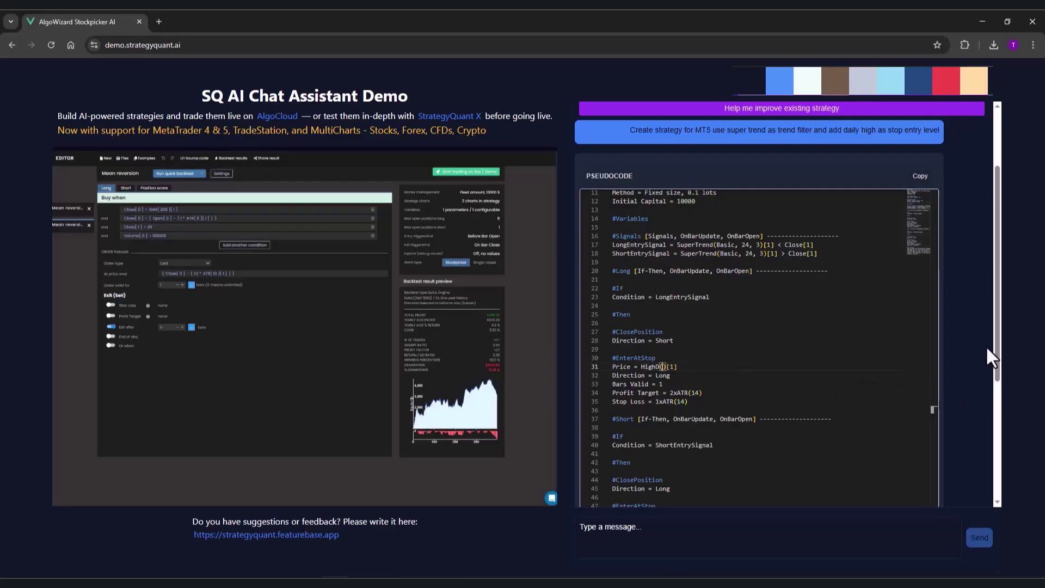
scroll(1004, 315, "down", 2)
double_click(648, 388)
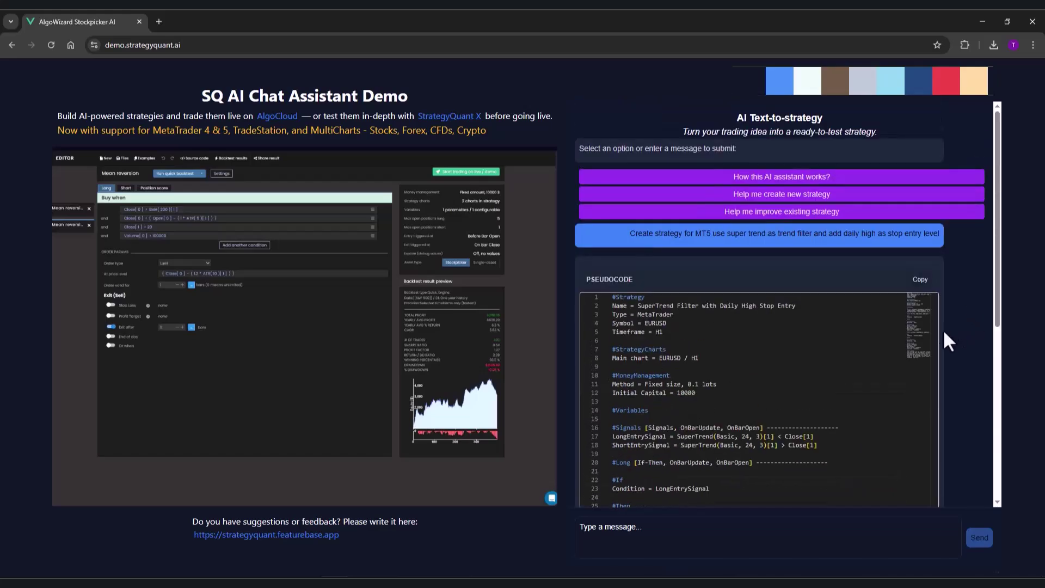
Step: Backtest on XAUUSD (CFDs) with MetaTrader5 (hedged), yielding $13,223.28 profit over 2628 trades
left_click(702, 436)
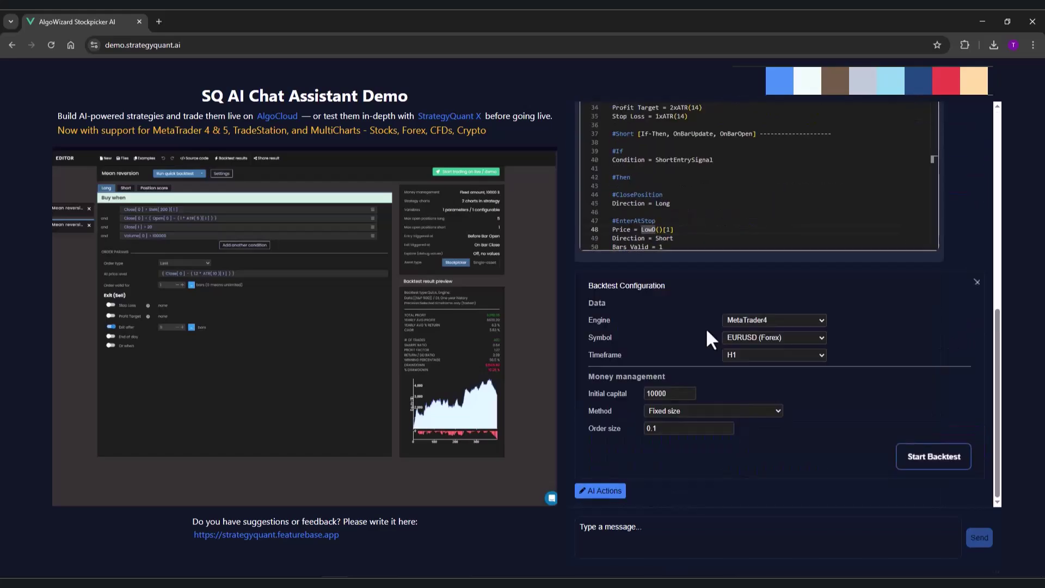
left_click(788, 337)
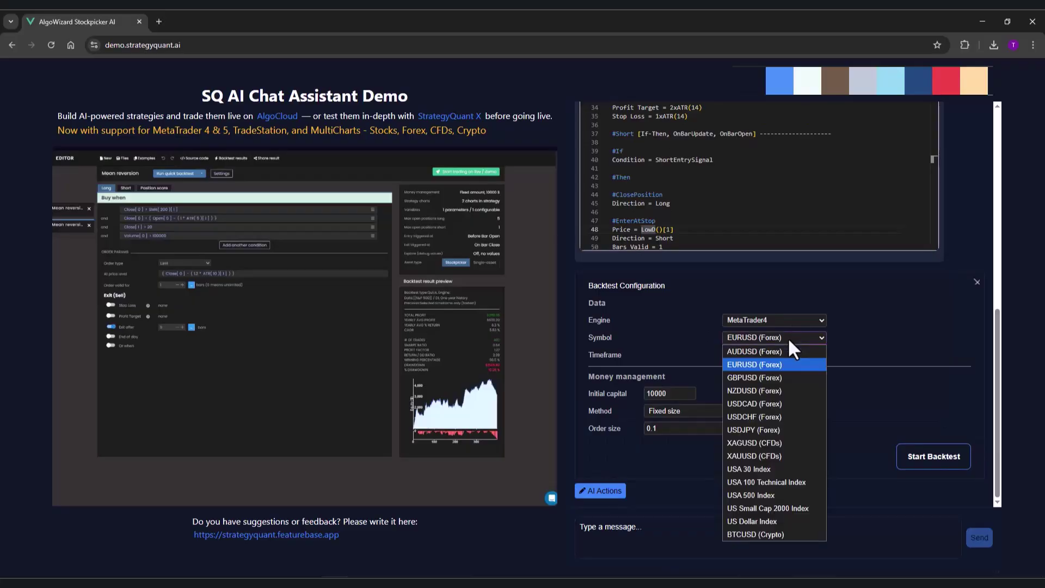
left_click(762, 456)
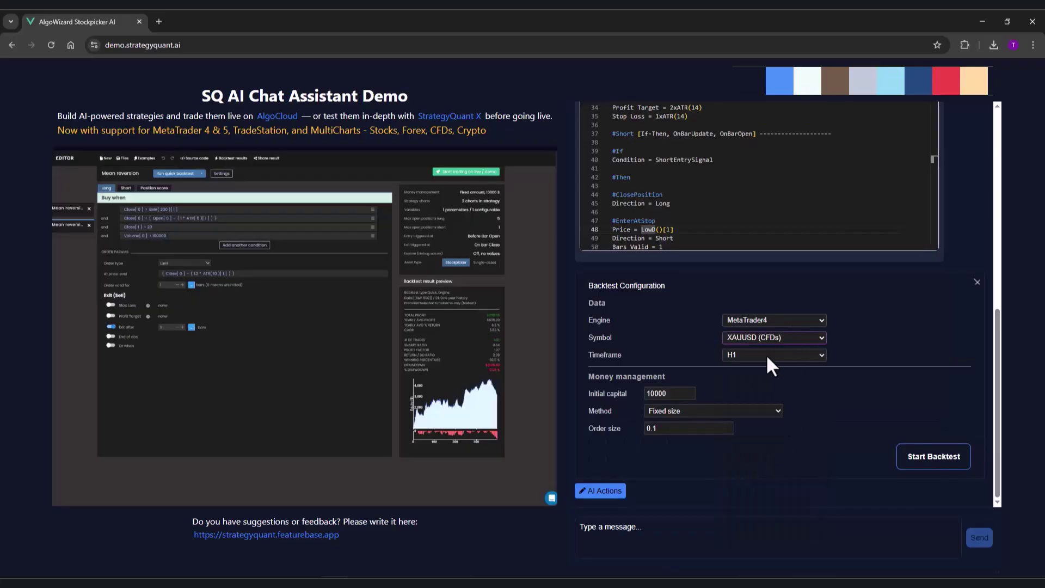
left_click(799, 320)
left_click(811, 361)
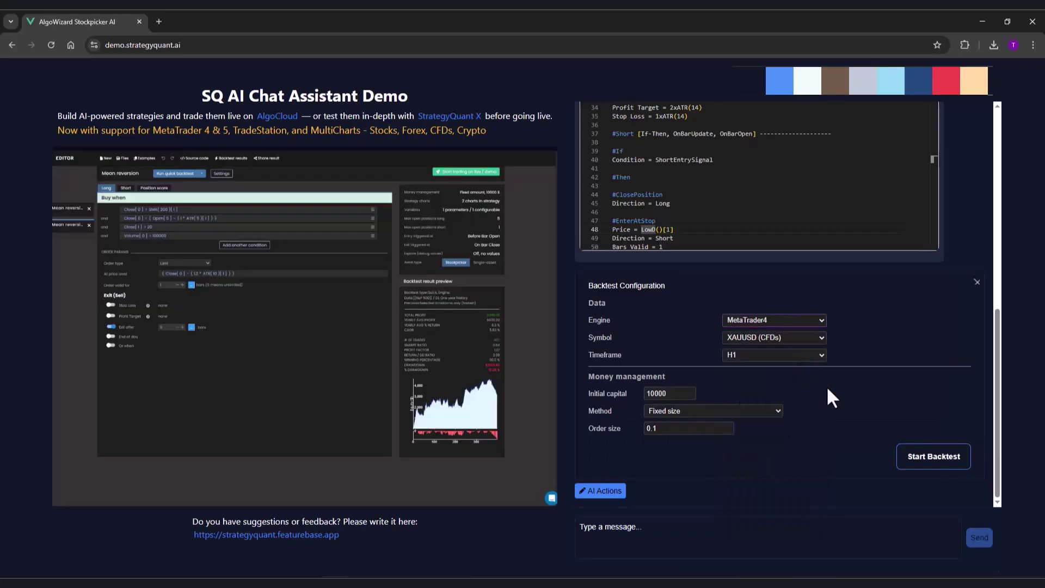
left_click(934, 457)
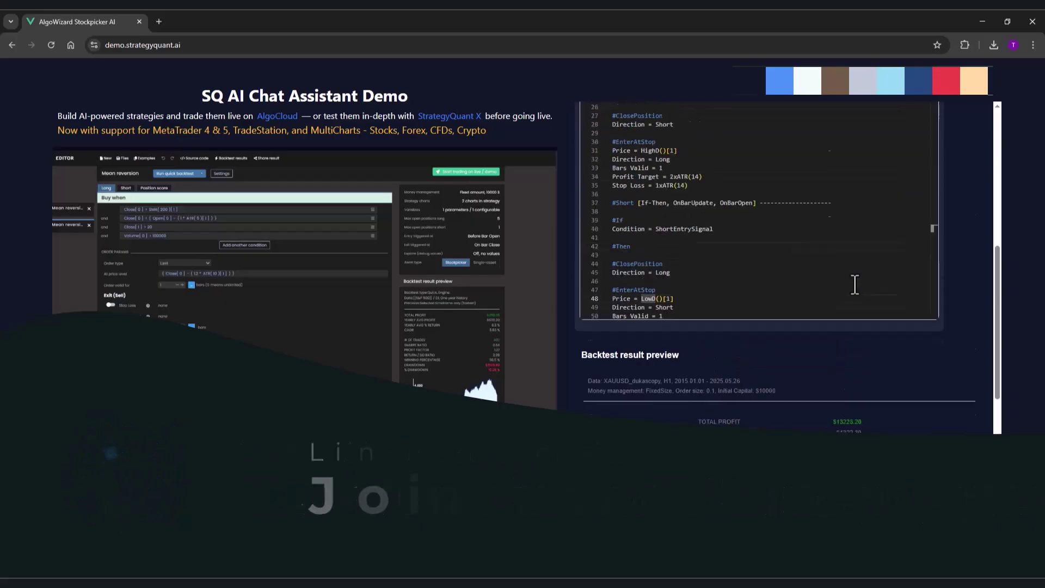
scroll(735, 426, "up", 8)
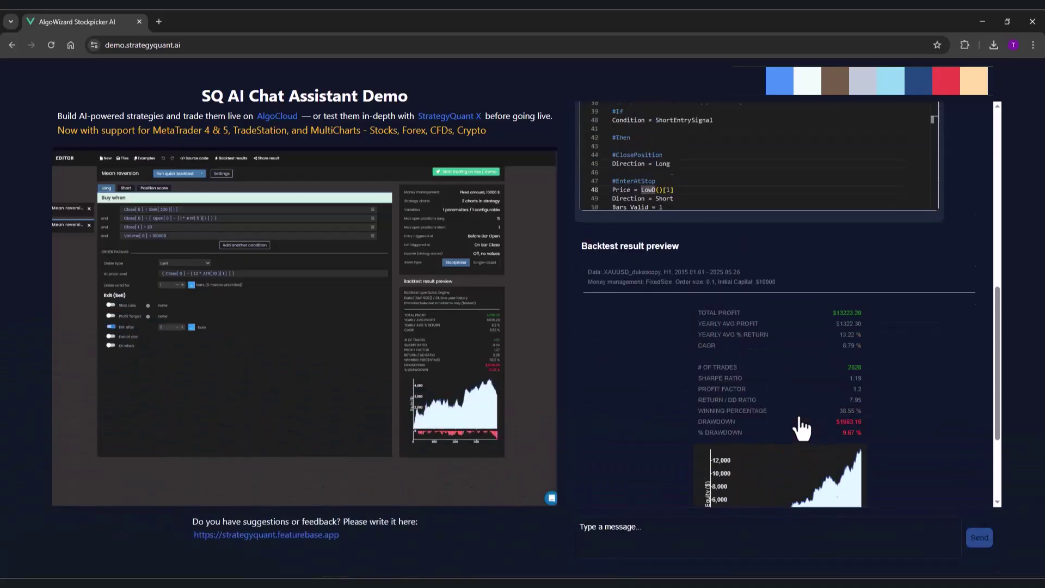
Step: Run a new backtest on USA 100 Technical Index H1, returning 2775 trades
scroll(870, 388, "down", 8)
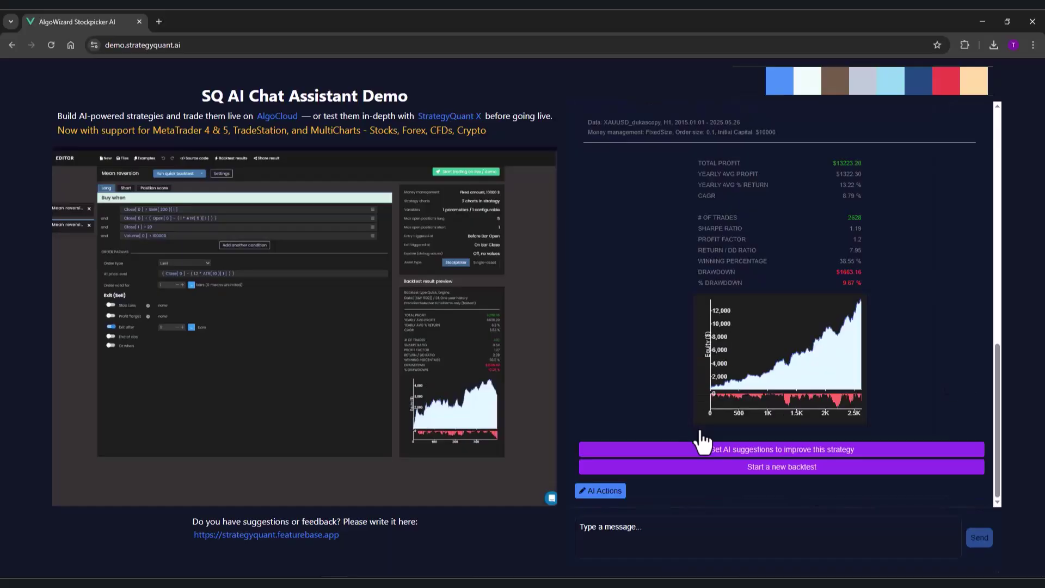
left_click(783, 464)
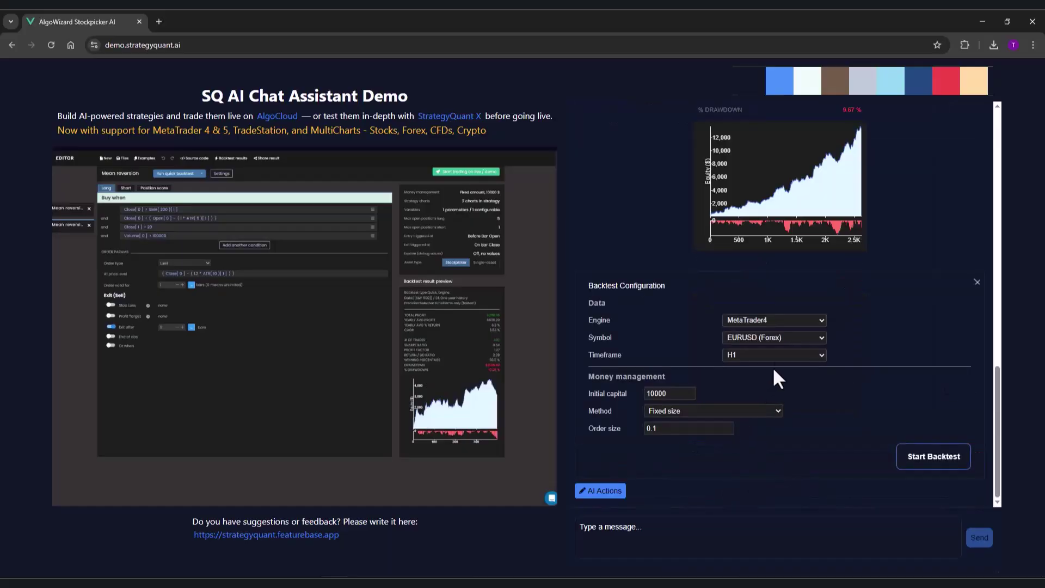
left_click(778, 336)
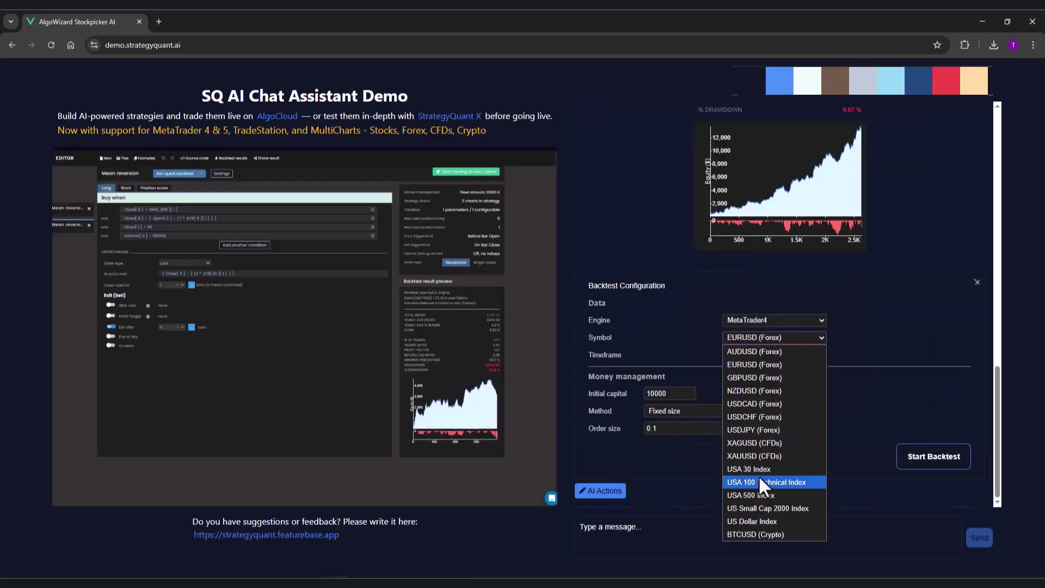
left_click(776, 483)
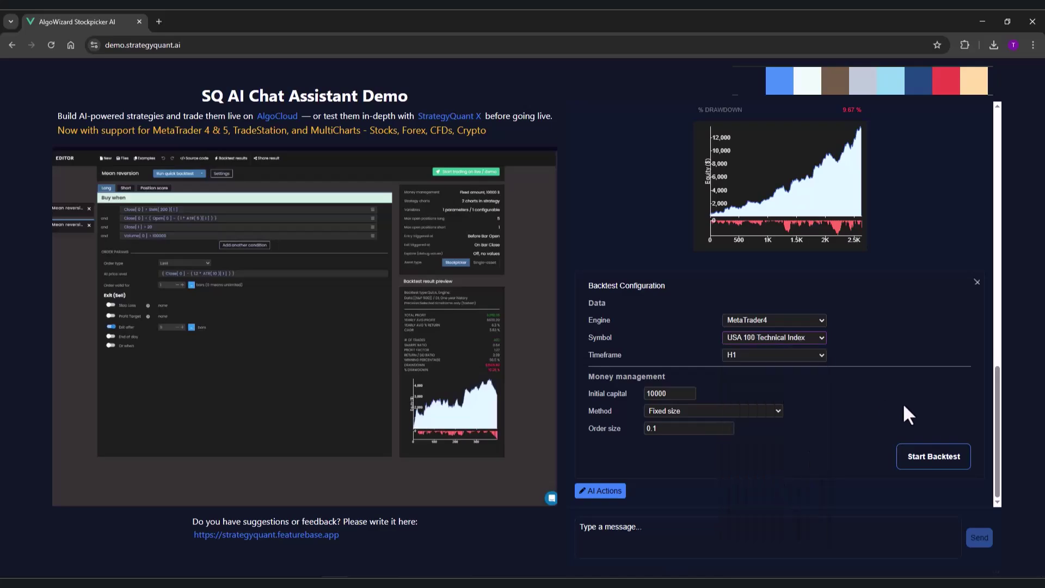
left_click(934, 459)
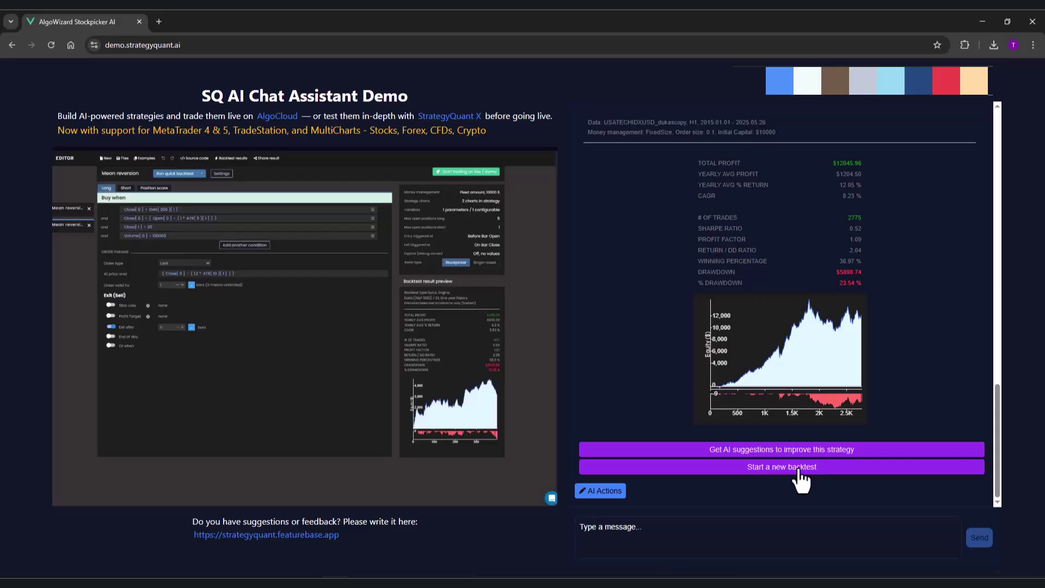
scroll(966, 370, "up", 10)
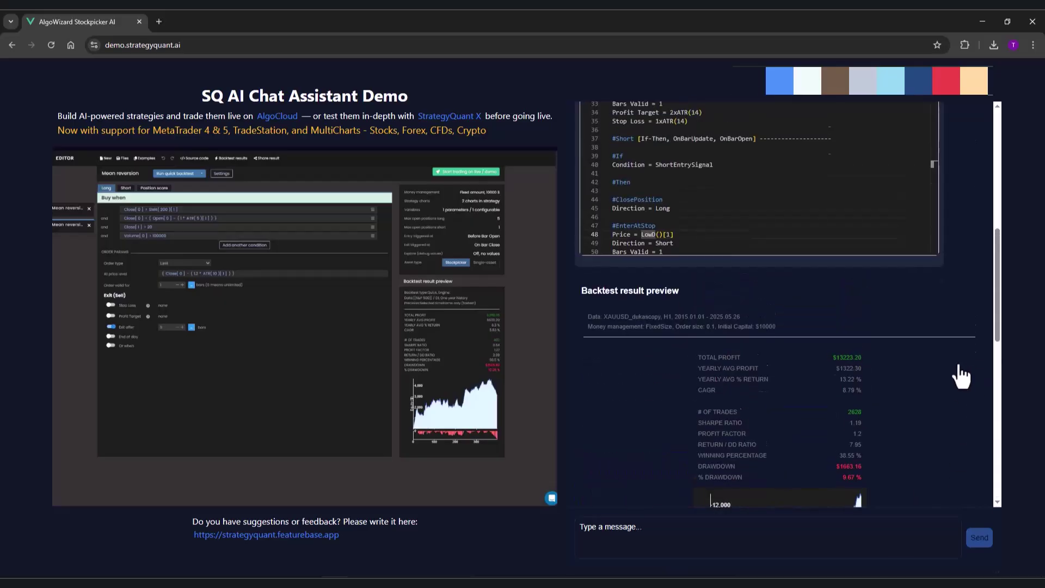
Step: Backtest on USA 30 Index, returning $13,844.18 profit, 2728 trades and 12.19% drawdown
scroll(960, 376, "down", 10)
left_click(783, 333)
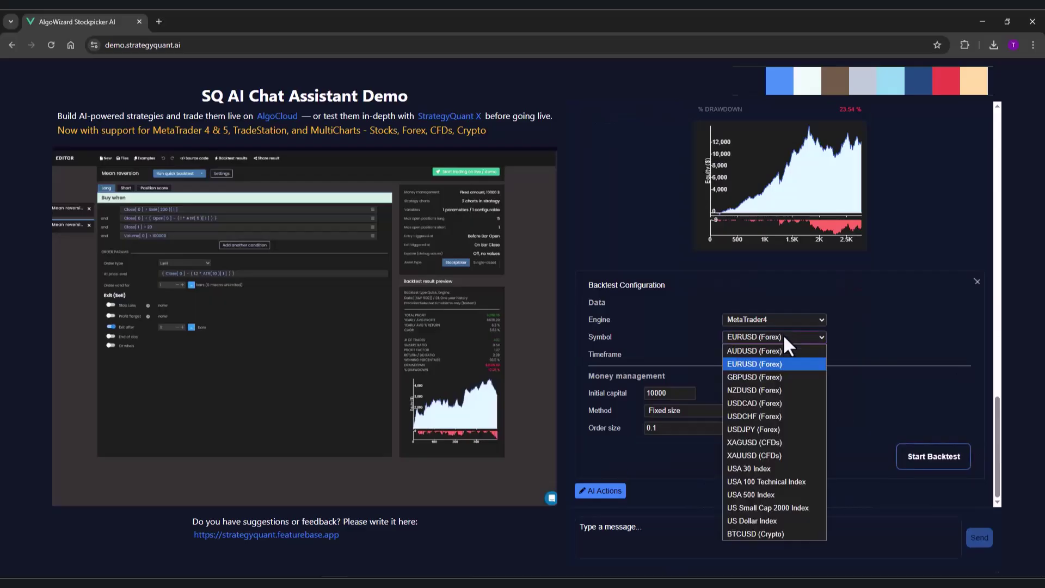
left_click(774, 469)
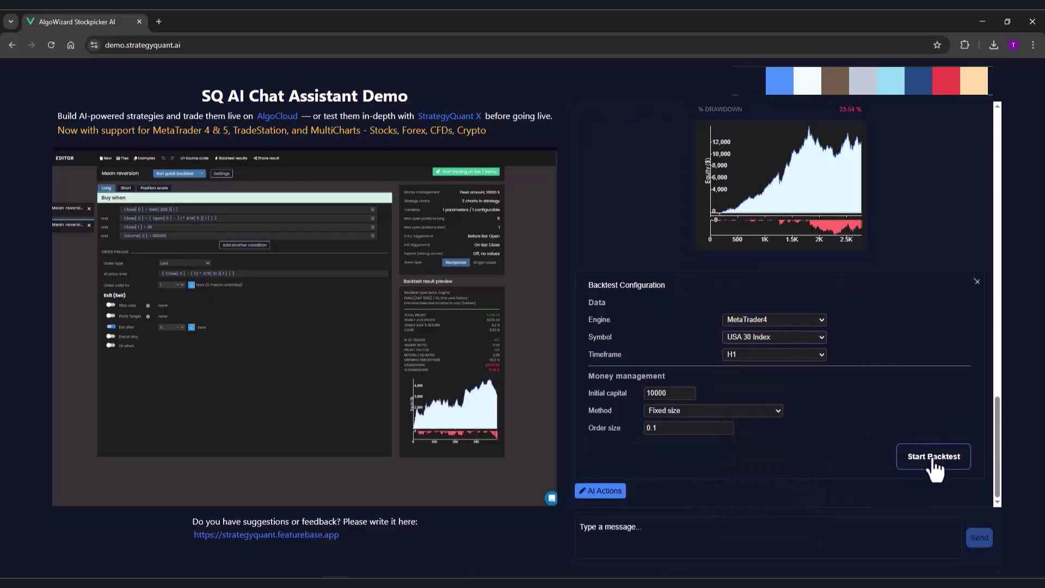
left_click(934, 457)
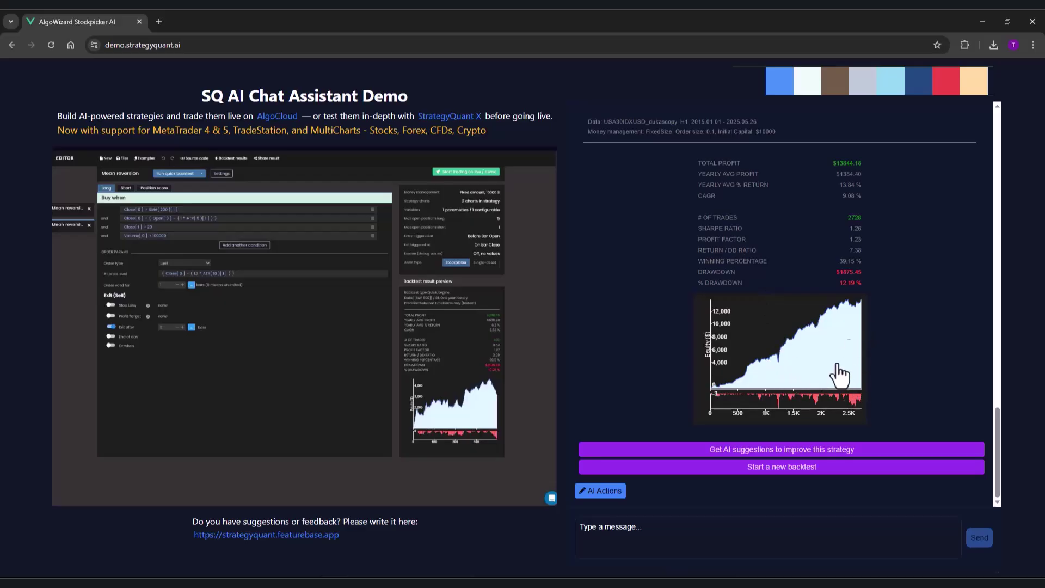
scroll(772, 330, "up", 7)
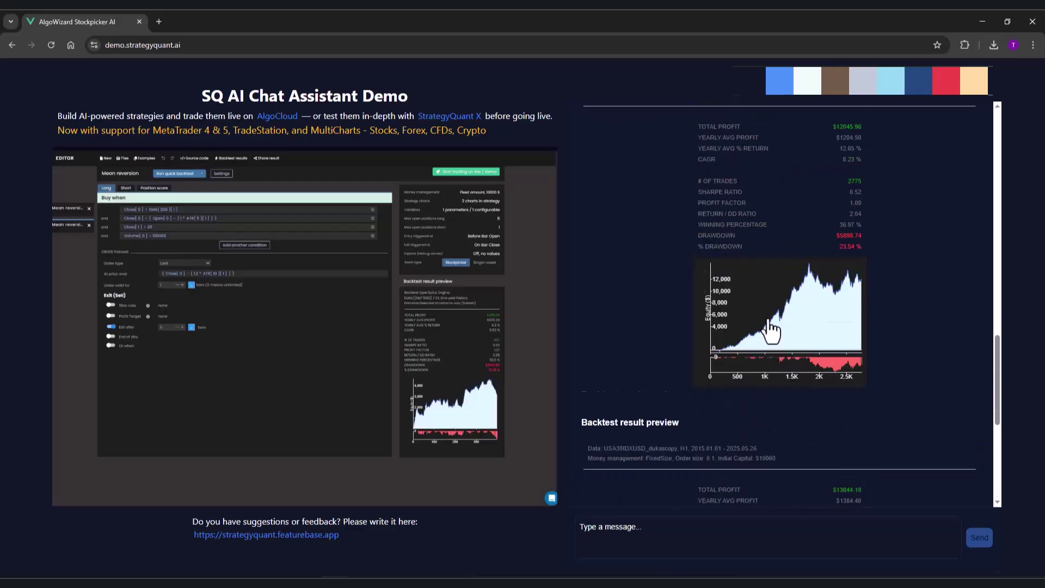
scroll(775, 326, "down", 8)
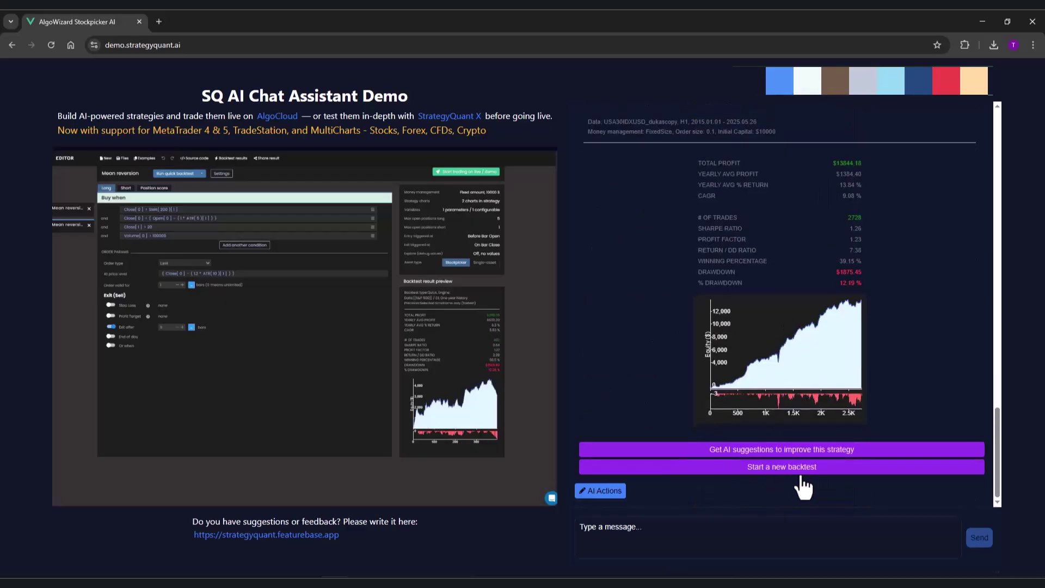
Step: Backtest on USA 500 Index with the MetaTrader5 (hedged) engine, returning 2731 trades
left_click(795, 466)
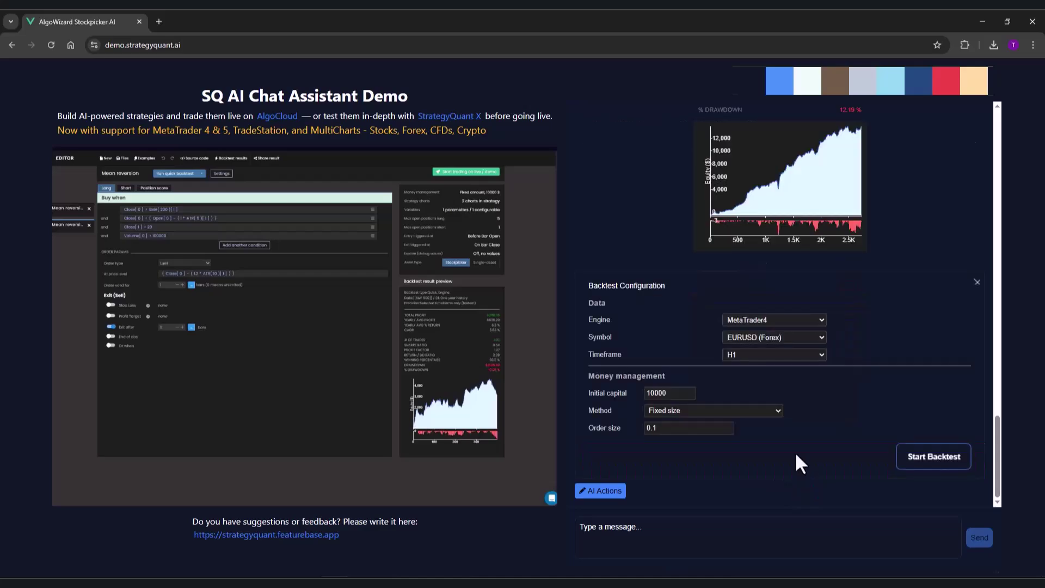
left_click(758, 335)
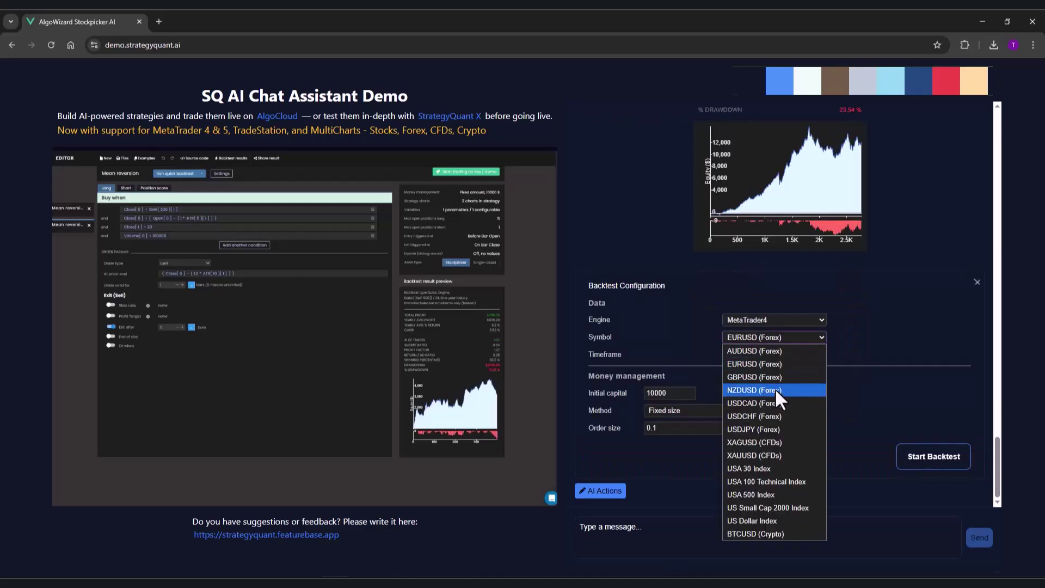
left_click(779, 494)
left_click(795, 322)
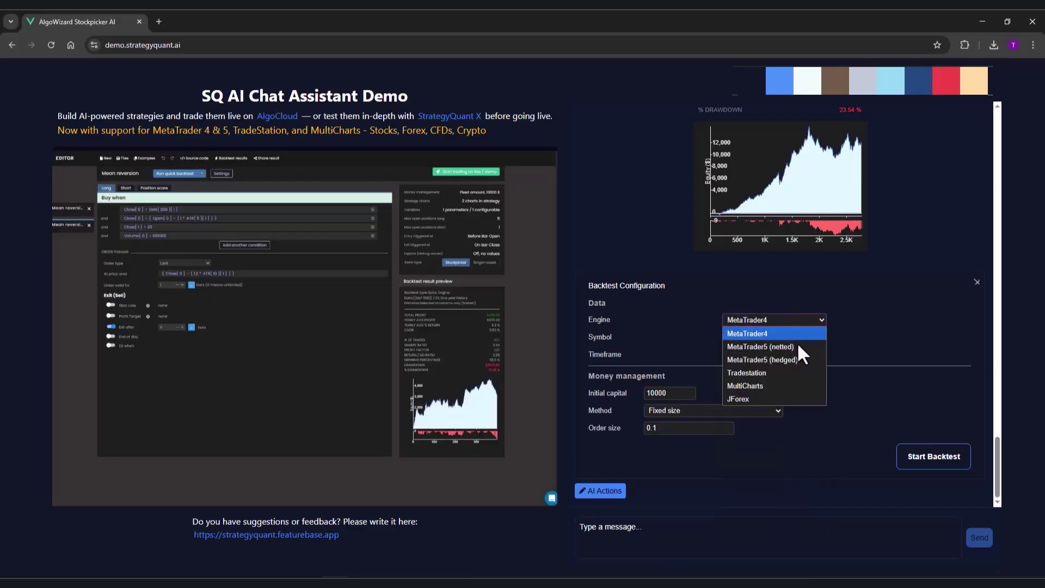
left_click(798, 361)
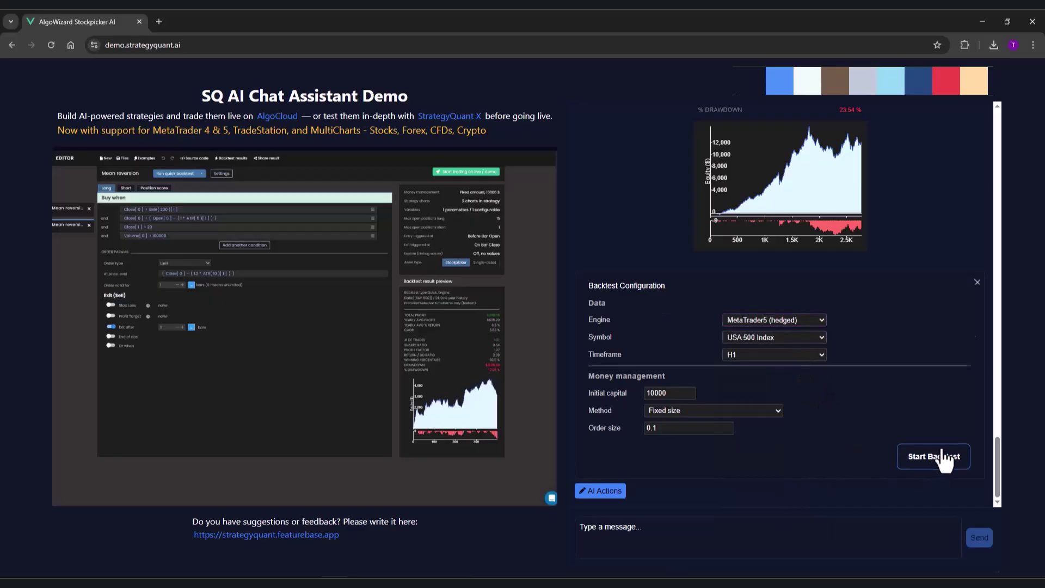
left_click(933, 456)
right_click(947, 451)
left_click(840, 401)
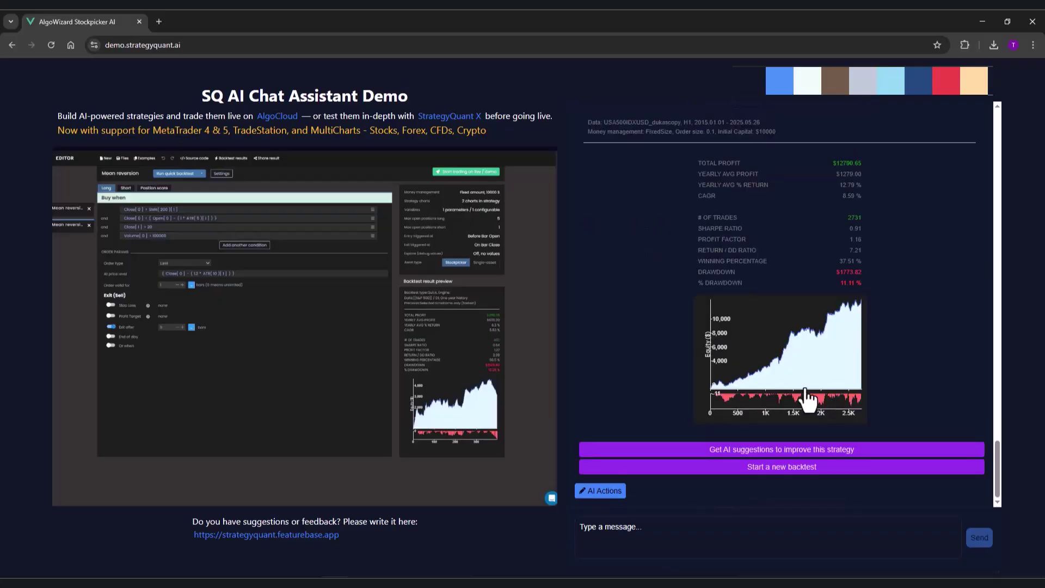
scroll(795, 405, "up", 2)
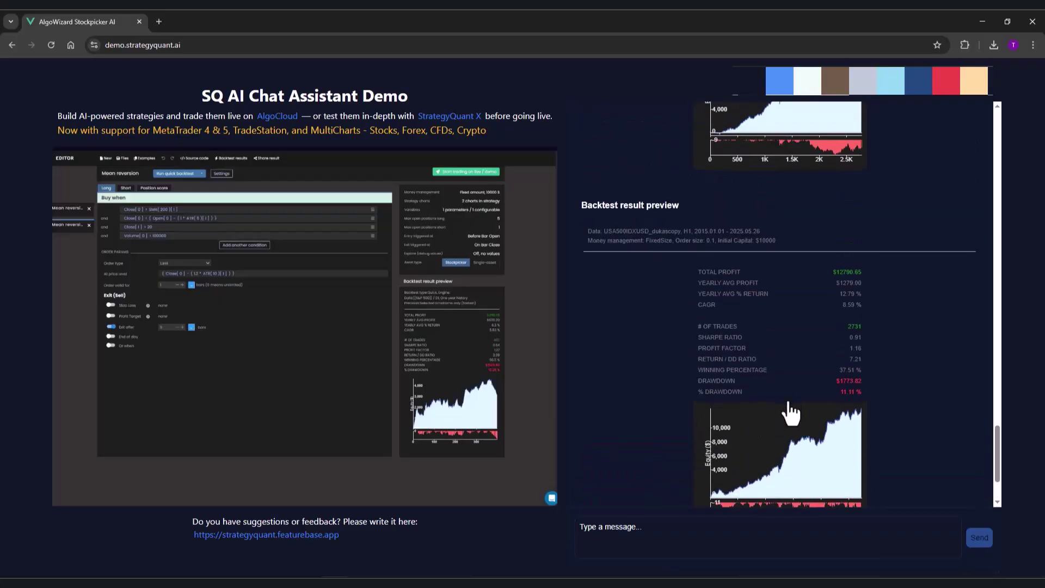
Step: Backtest on EURUSD (Forex) with MetaTrader4, returning $1,470.00 profit and 9.91% drawdown
scroll(790, 412, "down", 2)
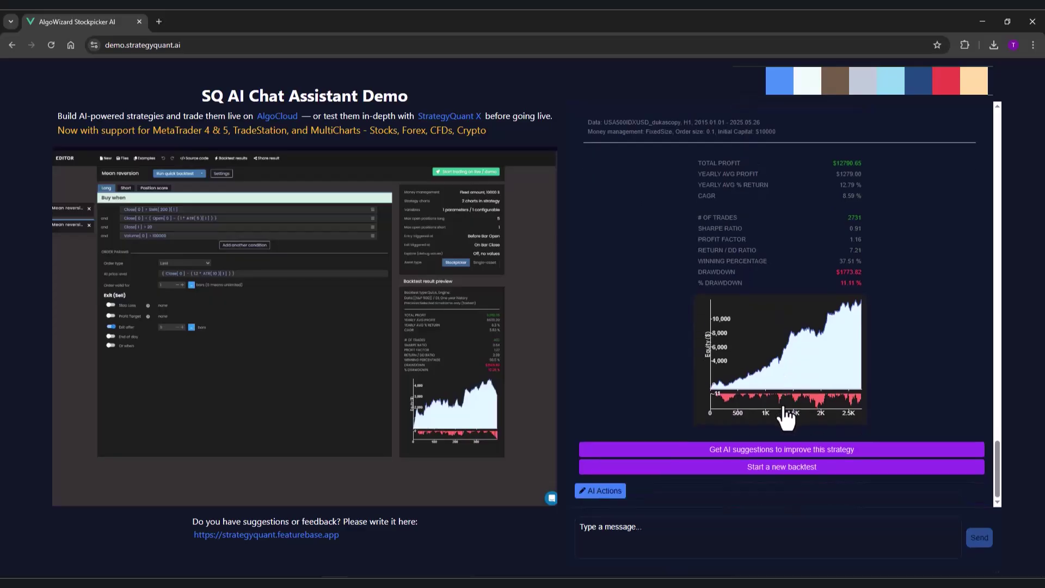
left_click(737, 469)
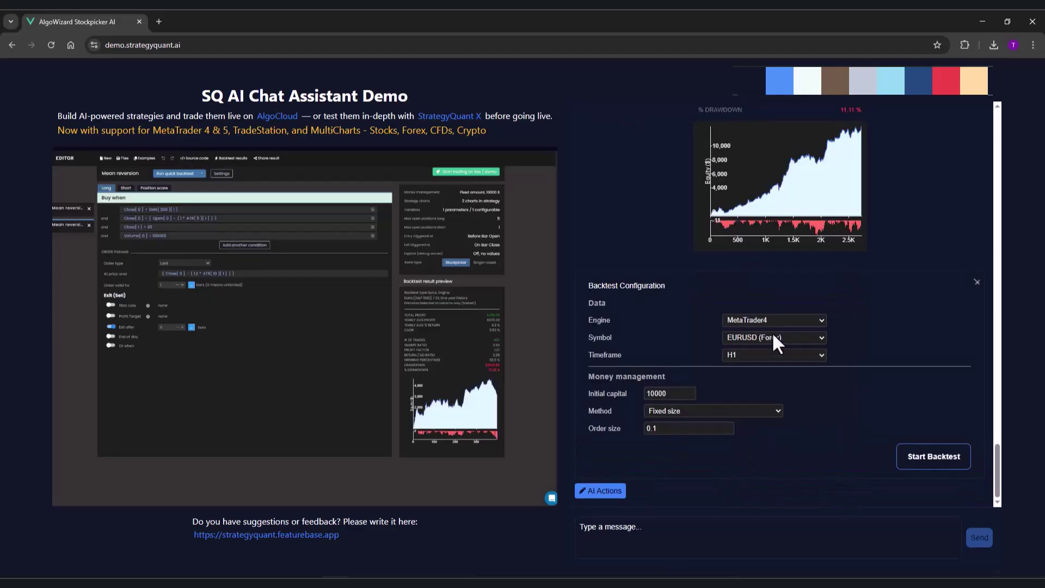
left_click(772, 337)
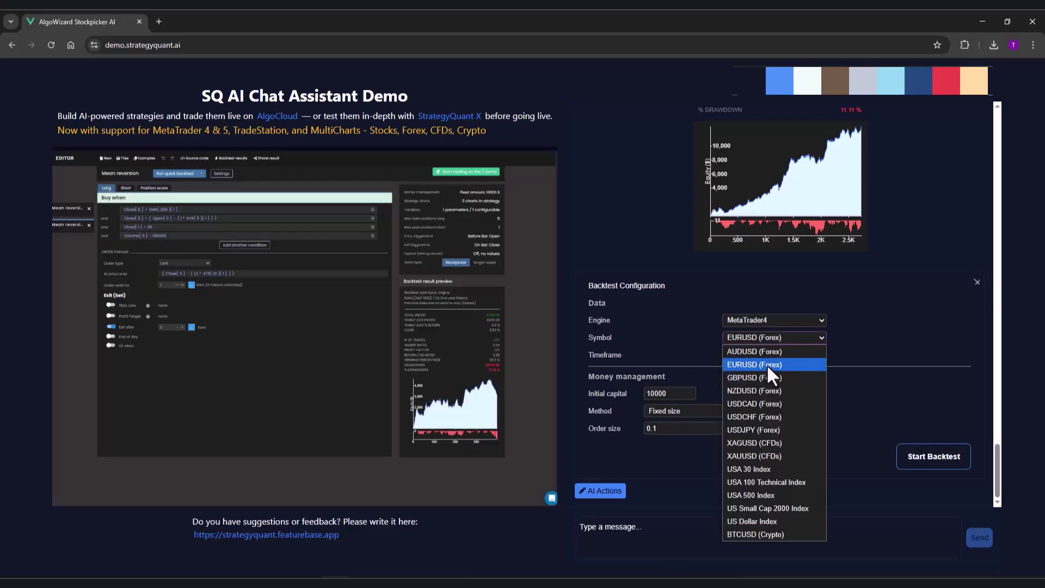
left_click(766, 363)
left_click(762, 322)
key("Escape")
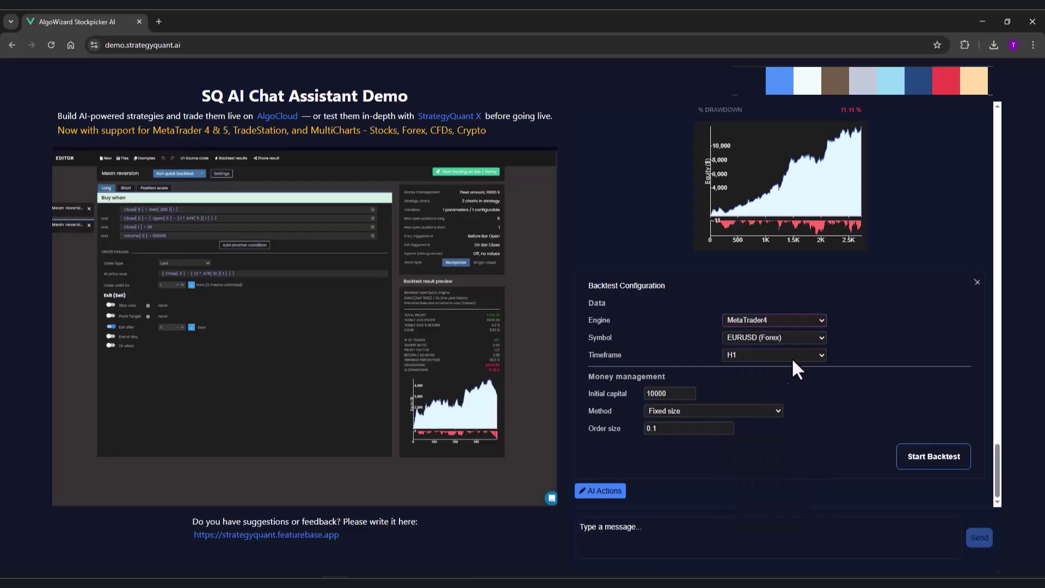
left_click(949, 459)
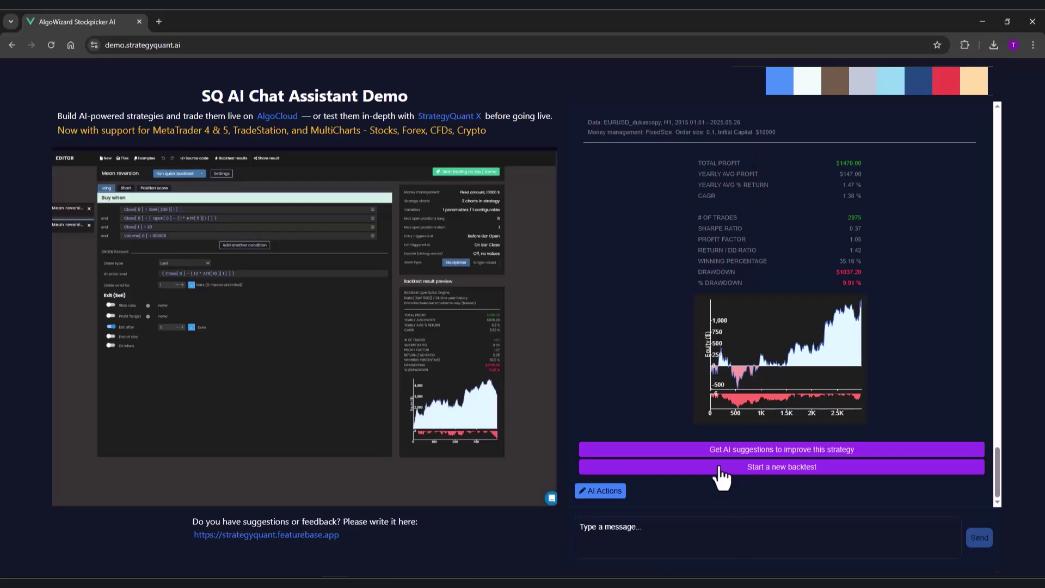
Step: Run a new backtest with USDJPY (Forex) and MetaTrader5 (hedged), returning 2790 trades
left_click(720, 467)
left_click(779, 338)
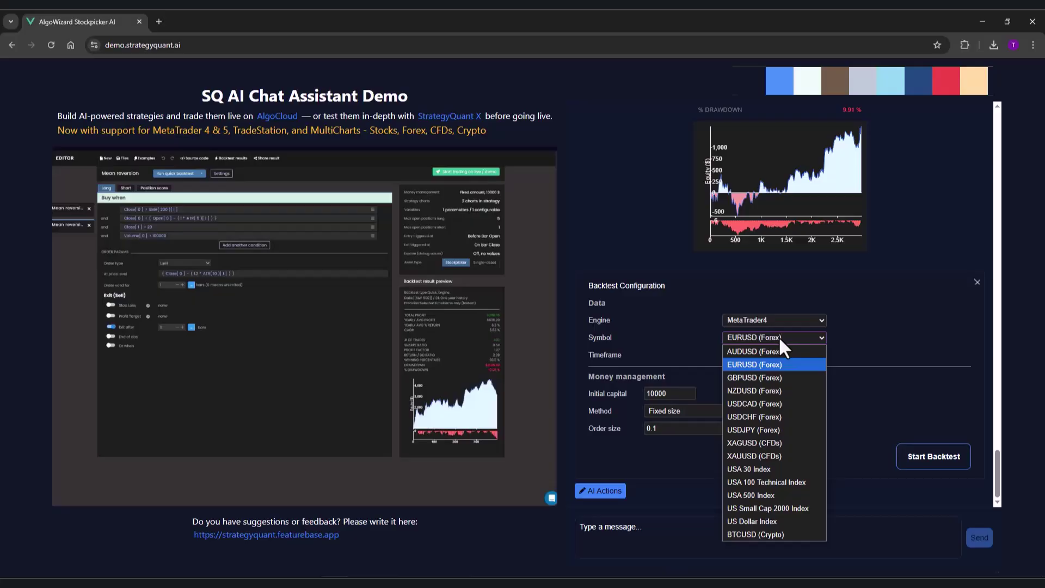
left_click(762, 430)
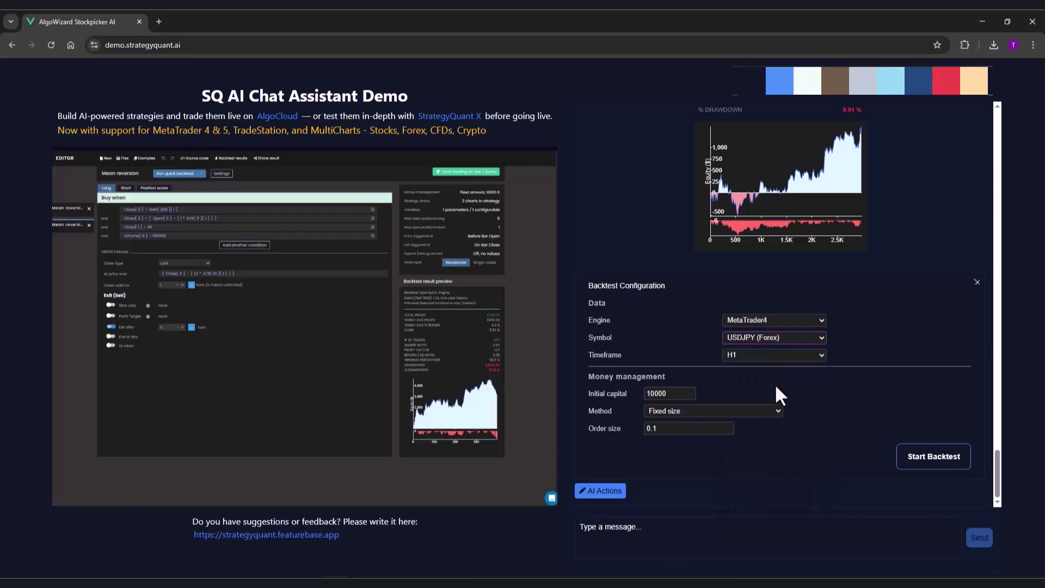
left_click(773, 320)
left_click(774, 359)
left_click(938, 460)
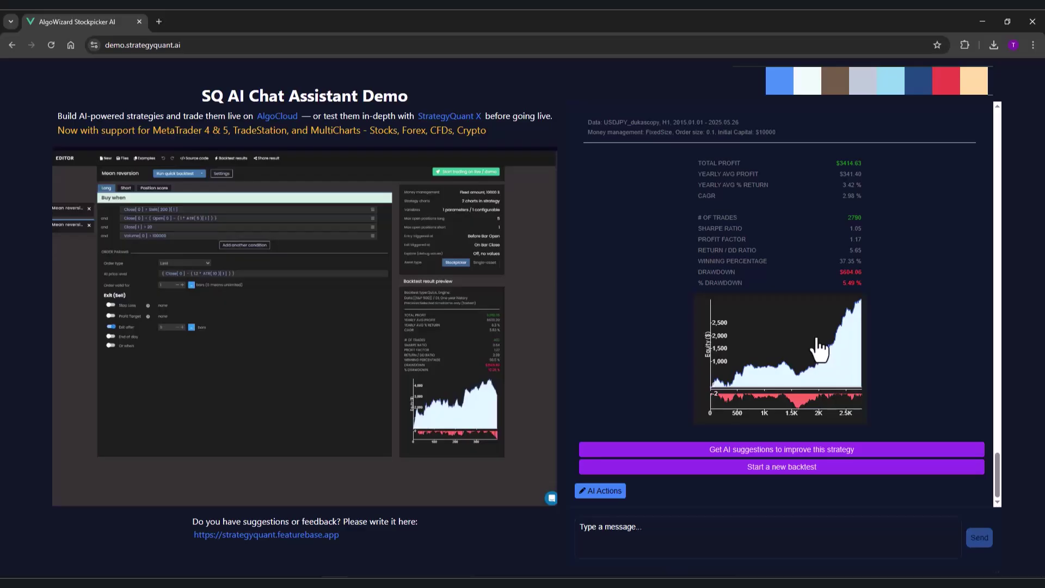
Step: Scroll up past the six backtest results to the SuperTrend prompt and PSEUDOCODE block
scroll(702, 289, "up", 10)
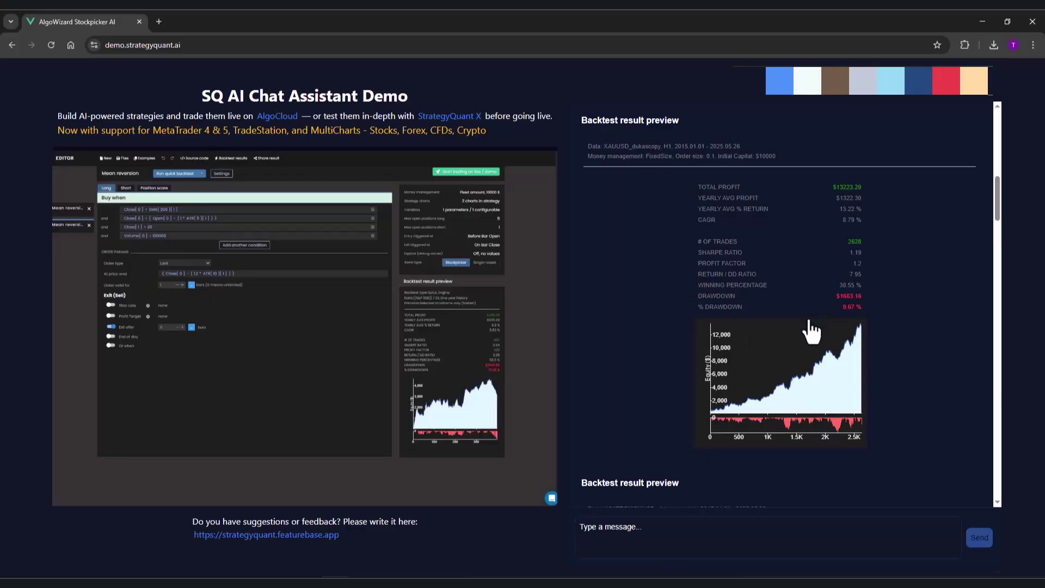
scroll(811, 331, "up", 15)
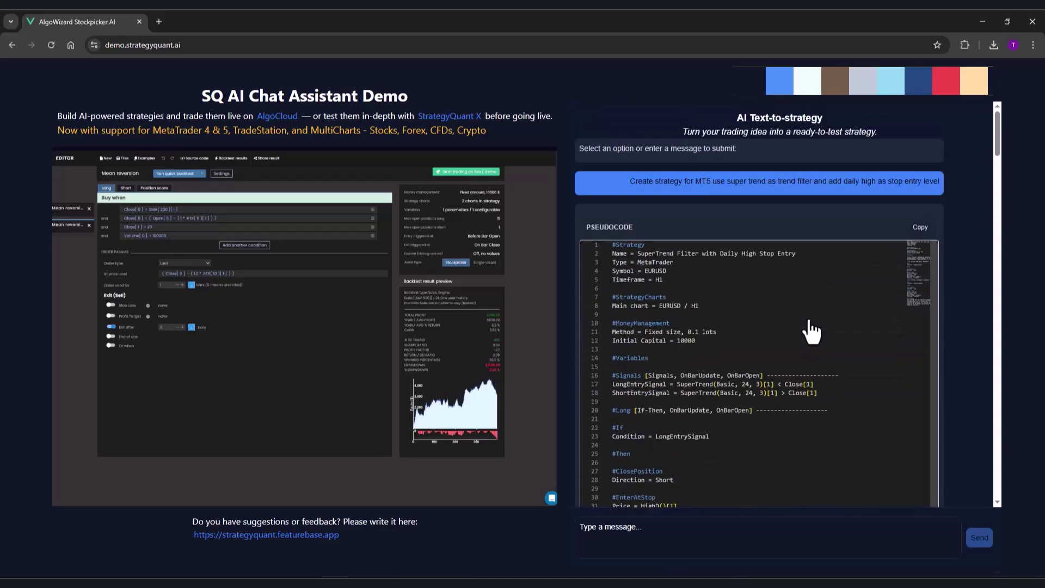